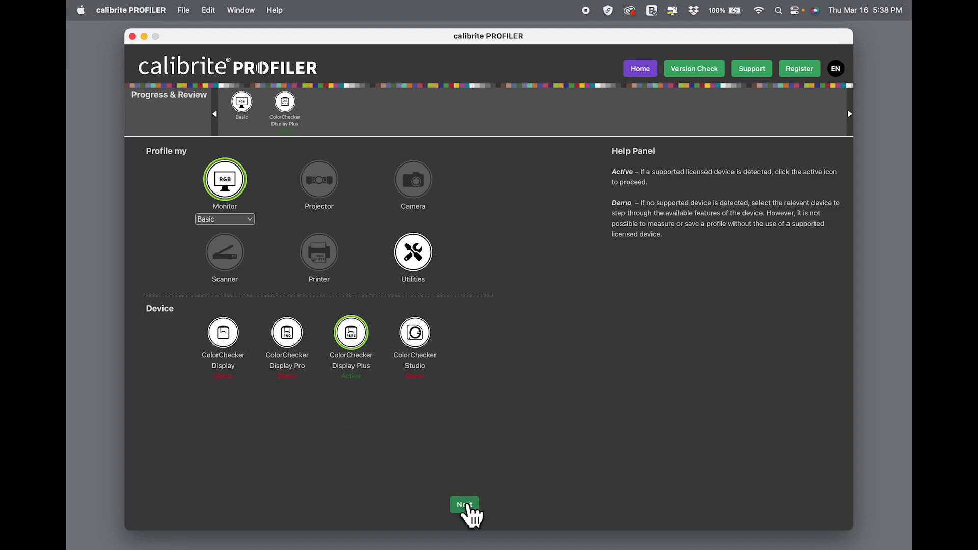
Proceed with the Photo preset for the White LED Color LCD display.
{"action": "left_click", "coordinate": [467, 505]}
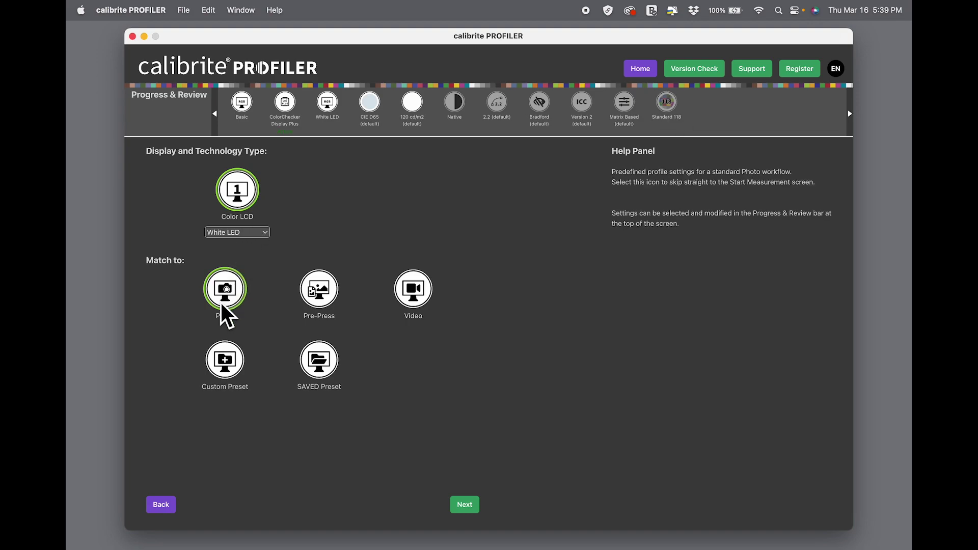
Start the measurement, leaving only Brightness adjustment enabled under Hardware Controls.
{"action": "left_click", "coordinate": [463, 504]}
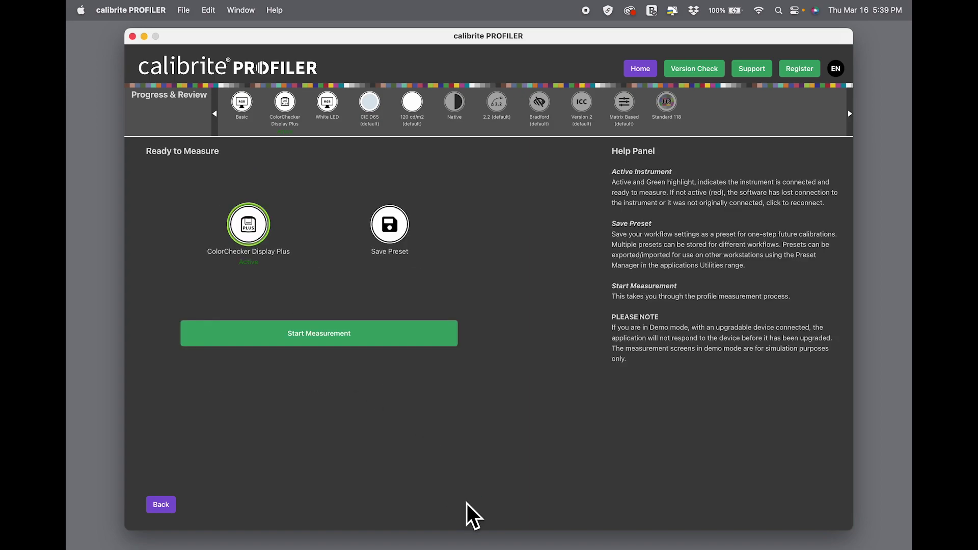
{"action": "left_click", "coordinate": [329, 336]}
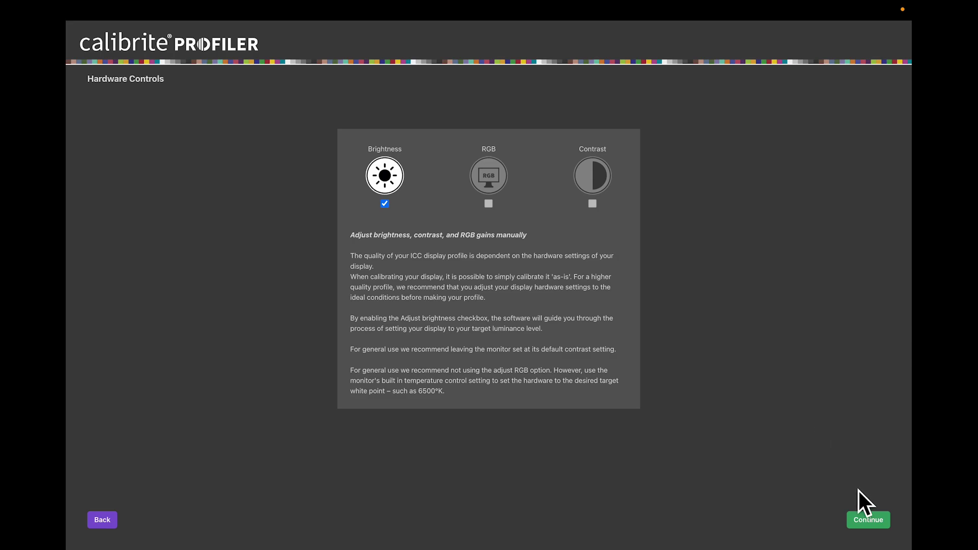
Accept the hardware control settings and continue to calibrator positioning.
{"action": "left_click", "coordinate": [863, 516]}
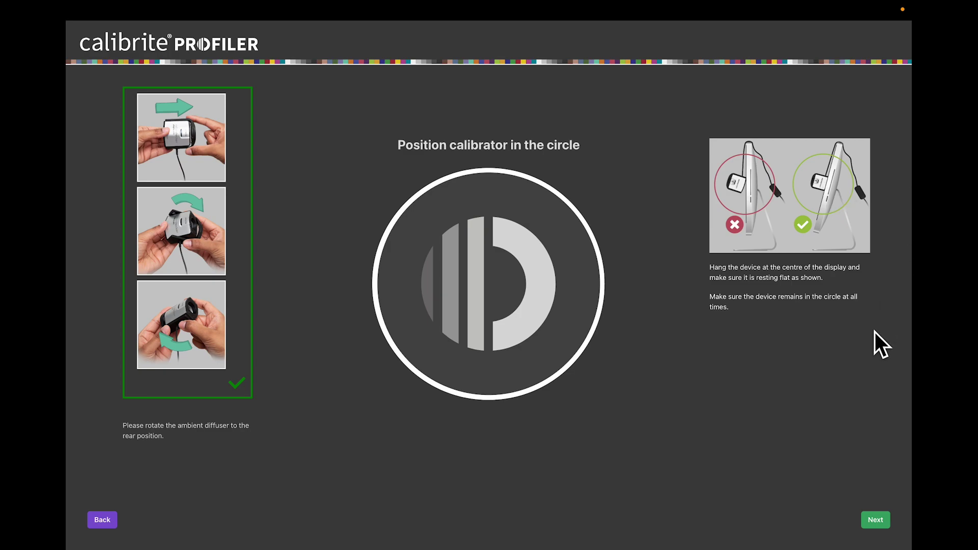
Raise then lower display brightness until the measured luminance reads 123, near the 120 target.
{"action": "left_click", "coordinate": [884, 517]}
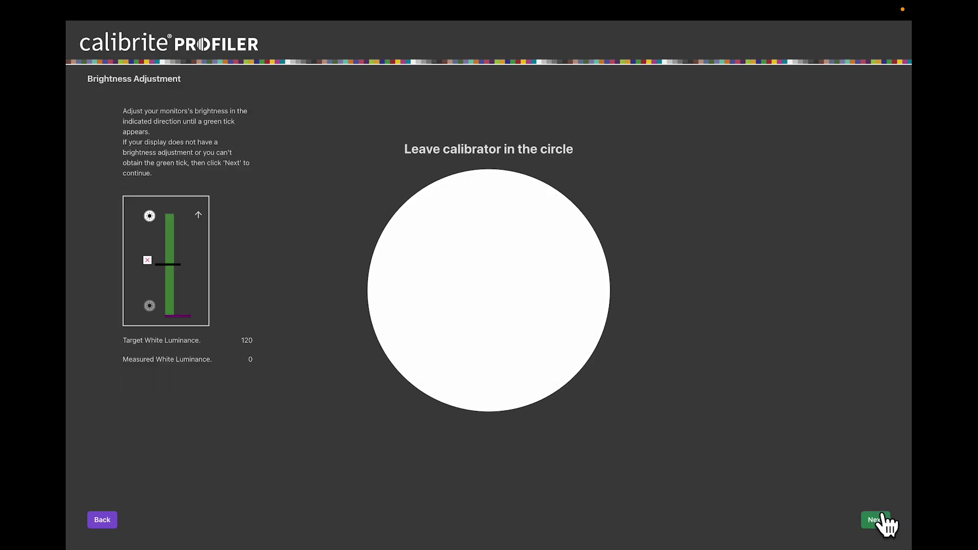
{"action": "key", "text": "XF86MonBrightnessUp"}
{"action": "key", "text": "XF86MonBrightnessUp"}
{"action": "key", "text": "XF86MonBrightnessUp"}
{"action": "key", "text": "XF86MonBrightnessUp"}
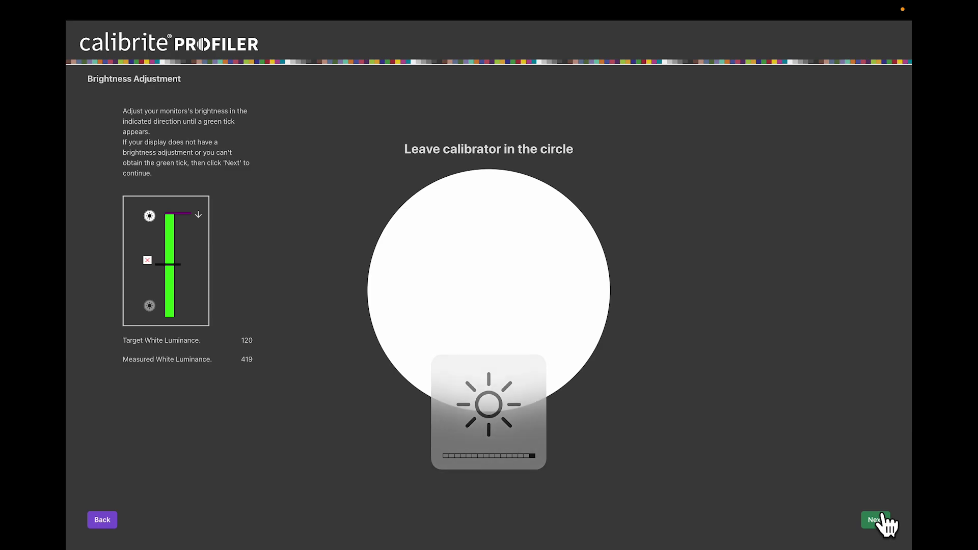
{"action": "key", "text": "XF86MonBrightnessUp"}
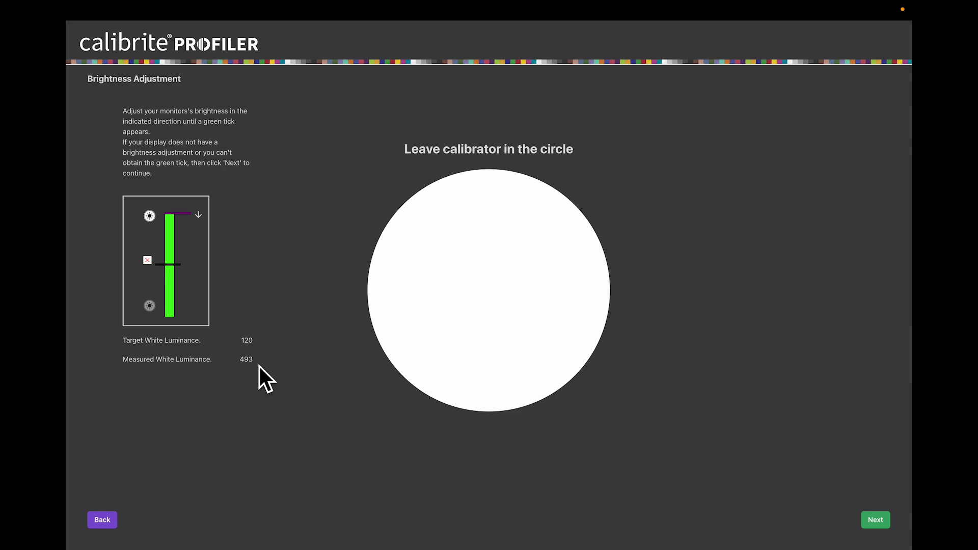
{"action": "key", "text": "XF86MonBrightnessDown"}
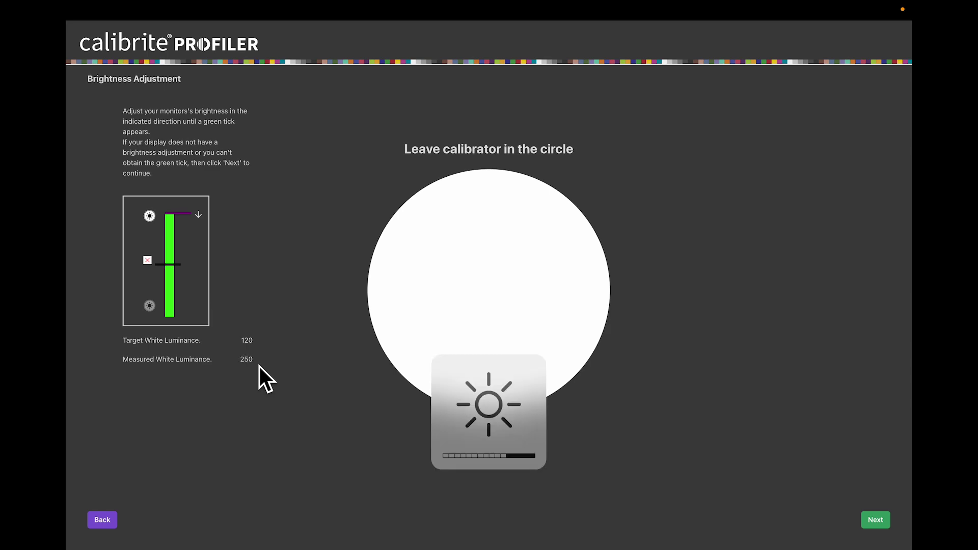
{"action": "key", "text": "XF86MonBrightnessDown"}
{"action": "key", "text": "XF86MonBrightnessDown"}
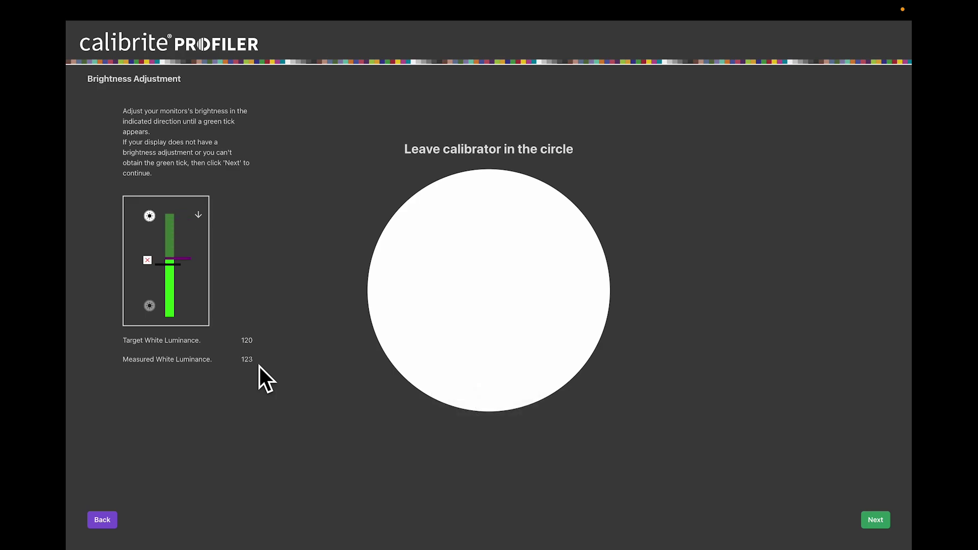
{"action": "left_click", "coordinate": [877, 512]}
Start measuring the 118 colour patches and let the run finish.
{"action": "left_click", "coordinate": [509, 521]}
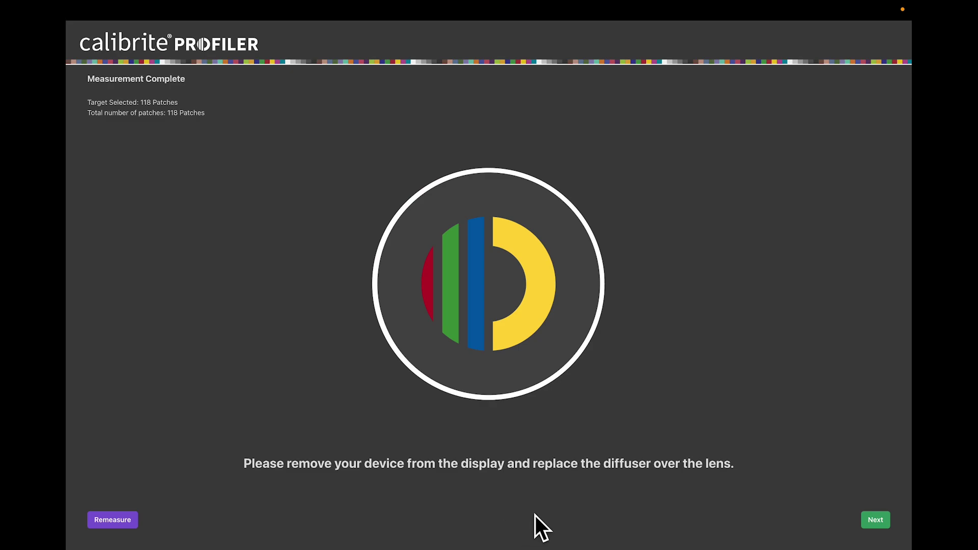
Open Measurement Results and scroll through the grid of 118 measured swatches.
{"action": "left_click", "coordinate": [875, 520]}
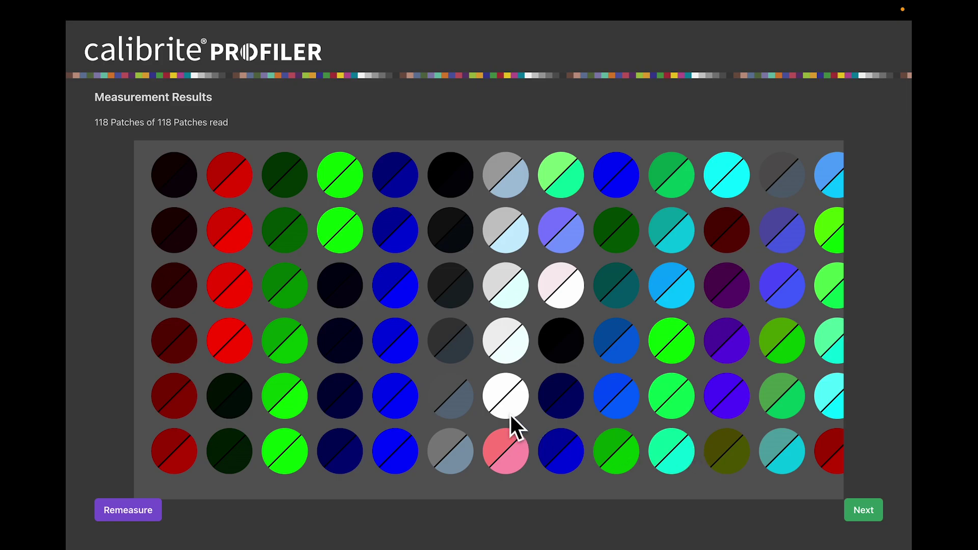
{"action": "scroll", "coordinate": [511, 414], "scroll_direction": "right", "scroll_amount": 5}
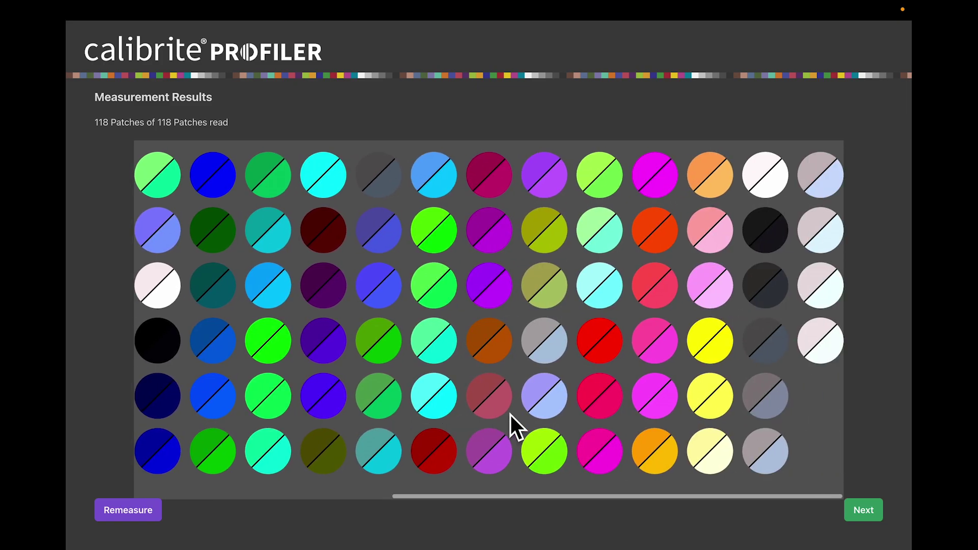
{"action": "scroll", "coordinate": [511, 415], "scroll_direction": "left", "scroll_amount": 4}
{"action": "scroll", "coordinate": [511, 415], "scroll_direction": "left", "scroll_amount": 2}
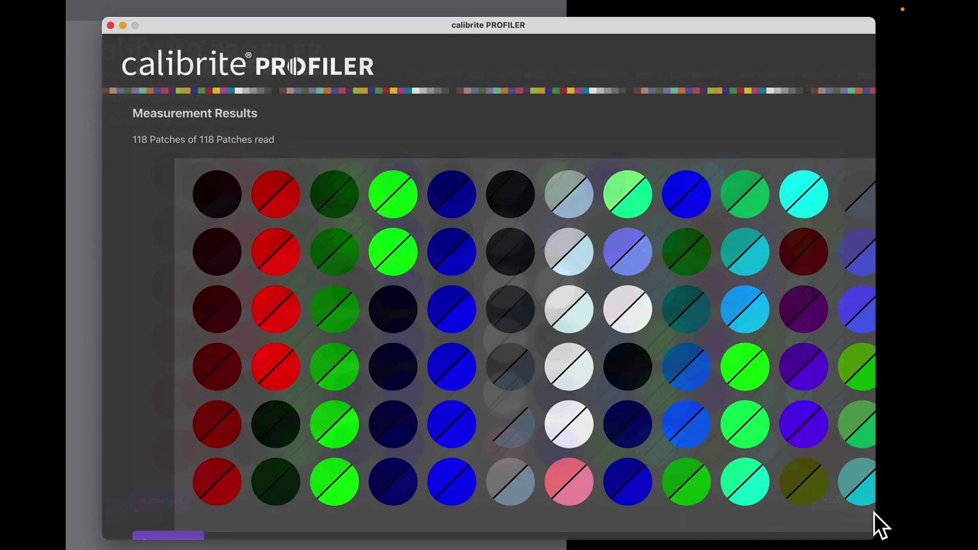
Complete the profile name and save the profile.
{"action": "left_click", "coordinate": [866, 511]}
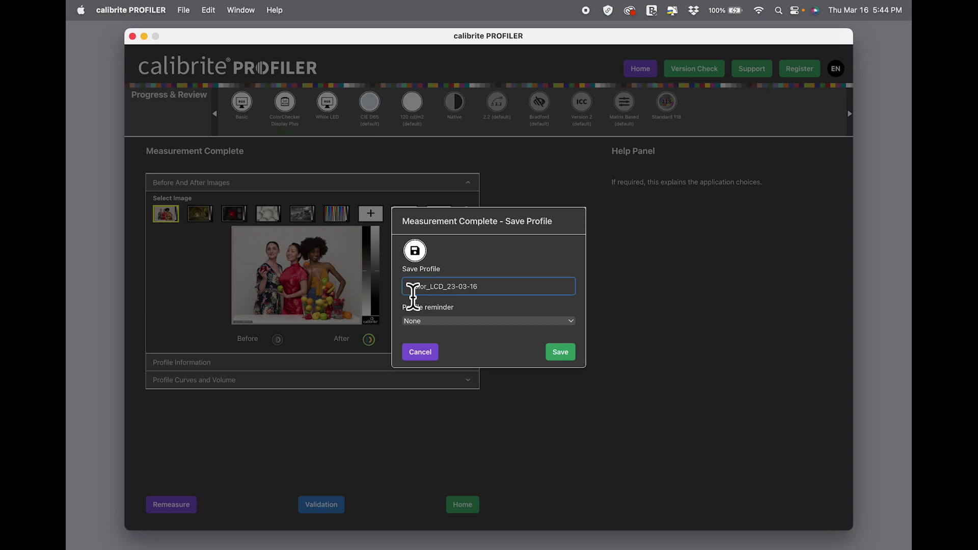
{"action": "key", "text": "super+v"}
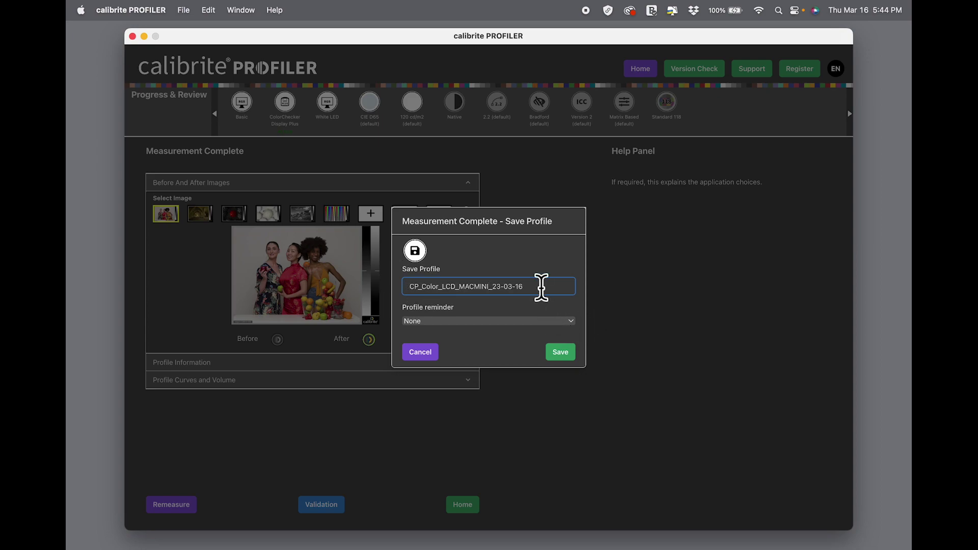
{"action": "left_click", "coordinate": [565, 351]}
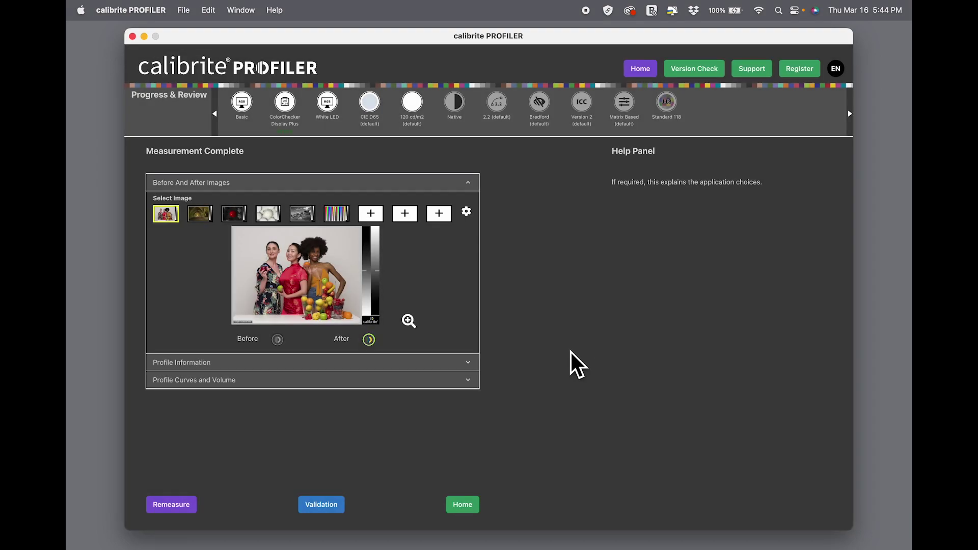
Enlarge the Before And After image and compare the previous and new profile renderings.
{"action": "mouse_move", "coordinate": [456, 212]}
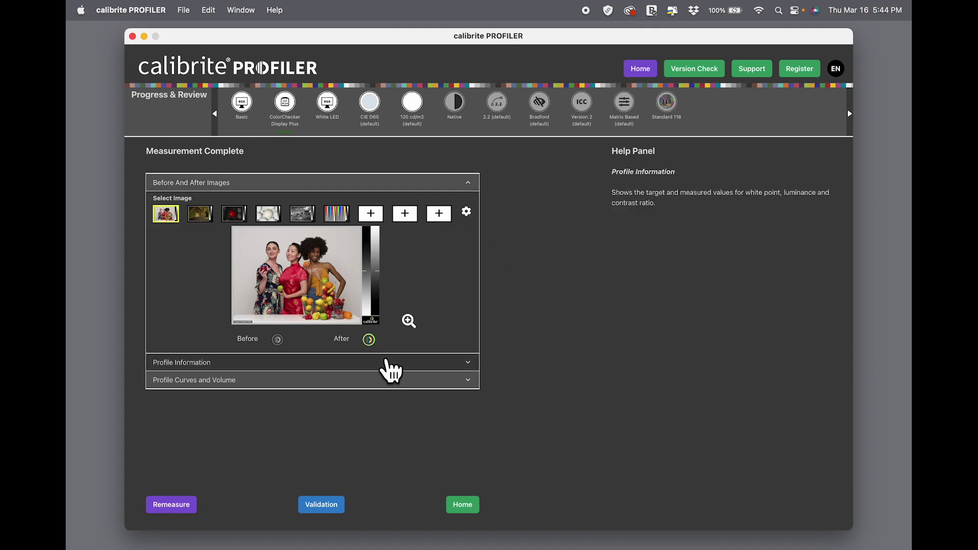
{"action": "mouse_move", "coordinate": [378, 386]}
{"action": "mouse_move", "coordinate": [428, 352]}
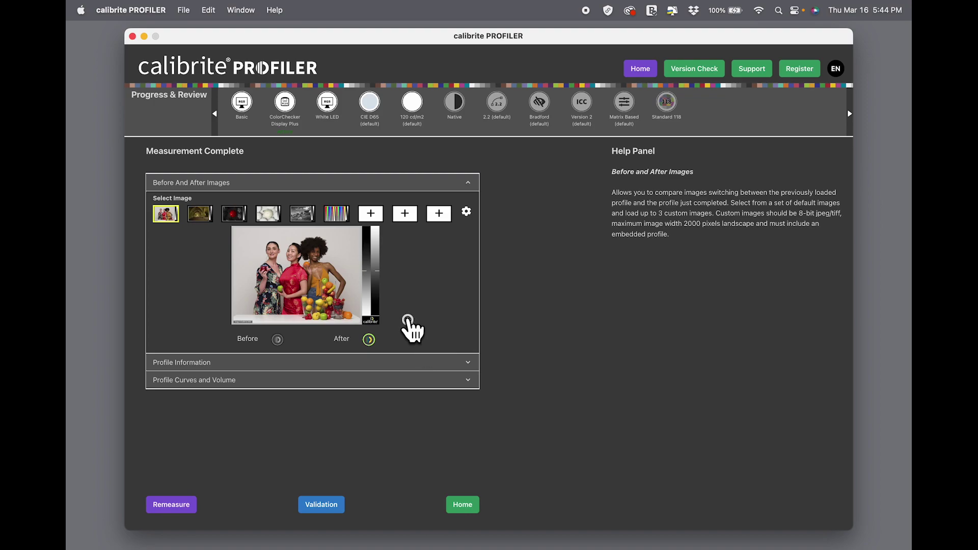
{"action": "left_click", "coordinate": [408, 321]}
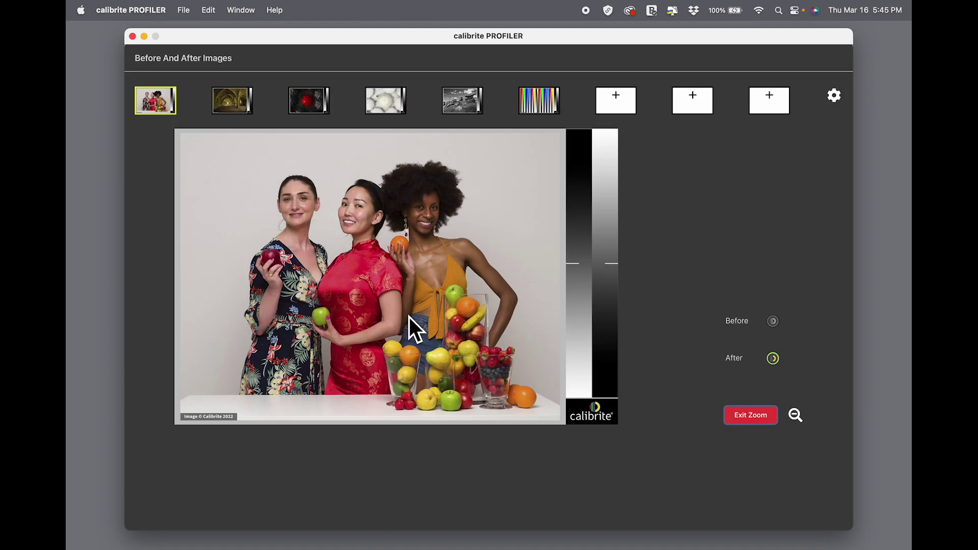
{"action": "left_click", "coordinate": [773, 321]}
{"action": "left_click", "coordinate": [773, 358]}
{"action": "left_click", "coordinate": [773, 321]}
{"action": "left_click", "coordinate": [773, 359]}
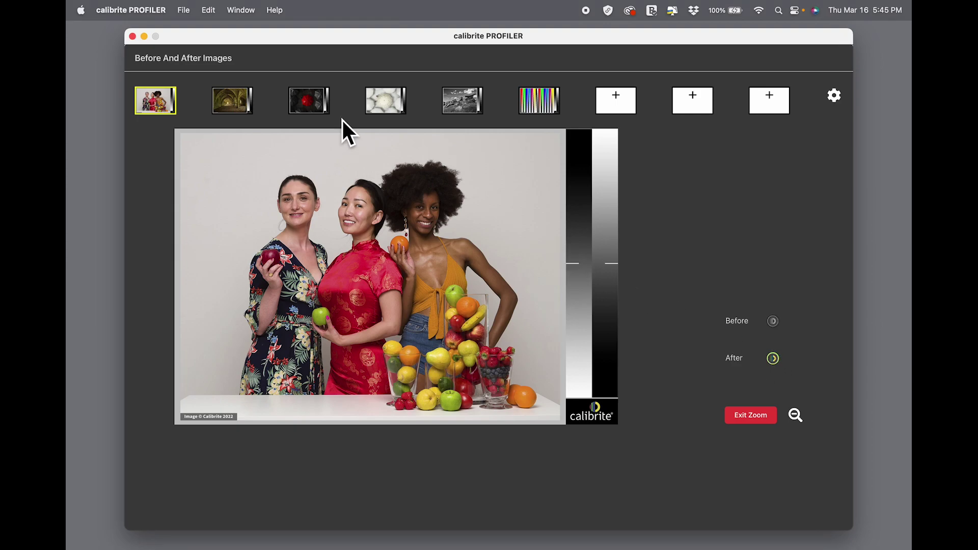
Switch to the lace umbrella sample, compare before and after, and exit zoom.
{"action": "left_click", "coordinate": [386, 108]}
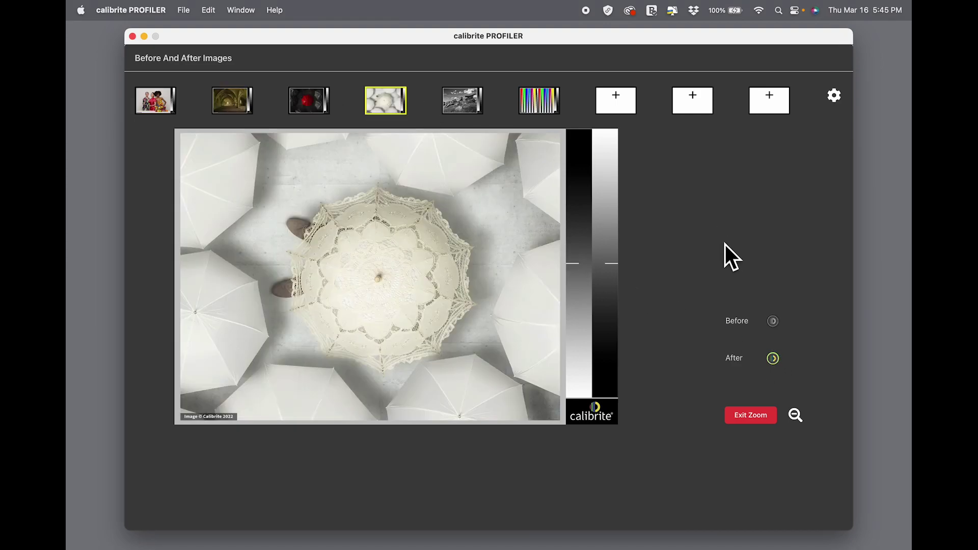
{"action": "left_click", "coordinate": [774, 322]}
{"action": "left_click", "coordinate": [773, 359]}
{"action": "left_click", "coordinate": [765, 415]}
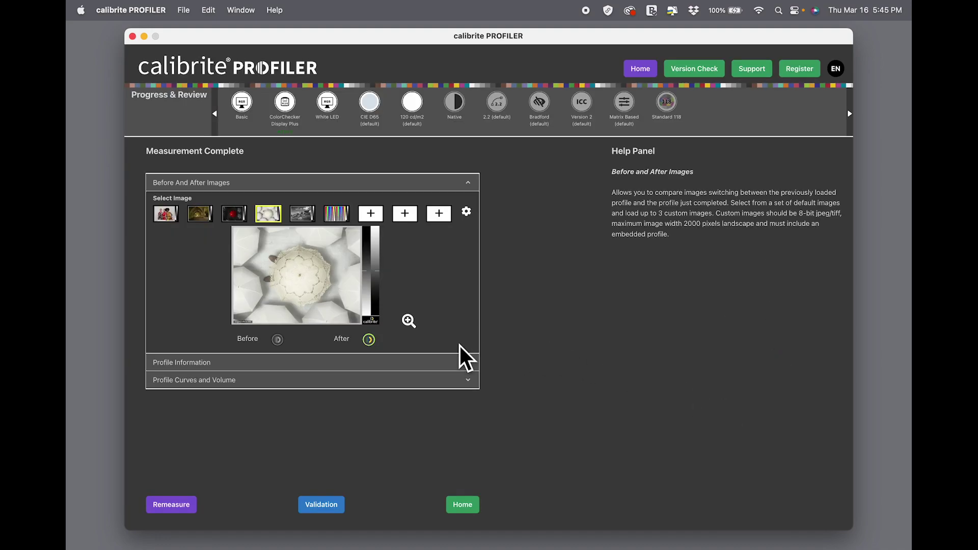
Expand Profile Information and enlarge its chart showing 6494K, 120 cd/m² and 1156:1 contrast.
{"action": "left_click", "coordinate": [426, 364]}
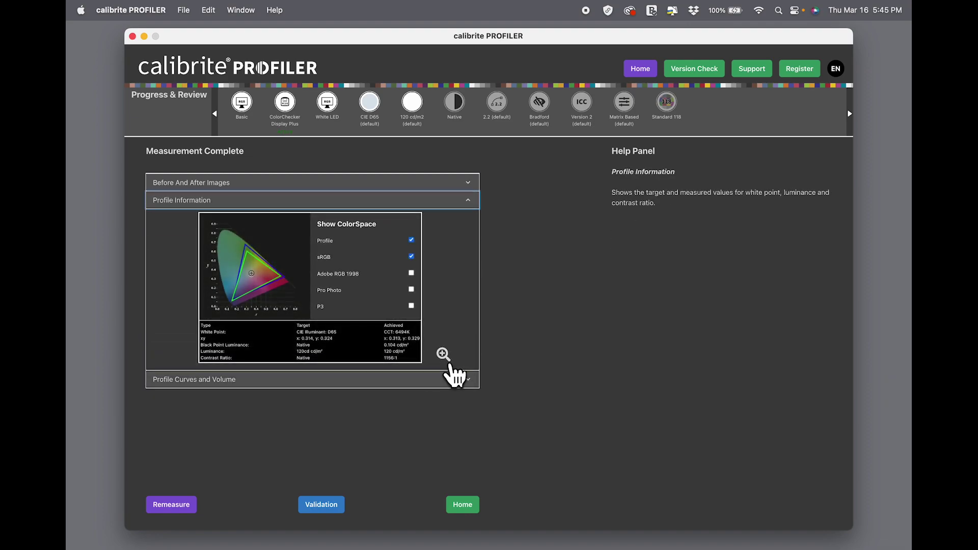
{"action": "left_click", "coordinate": [444, 355]}
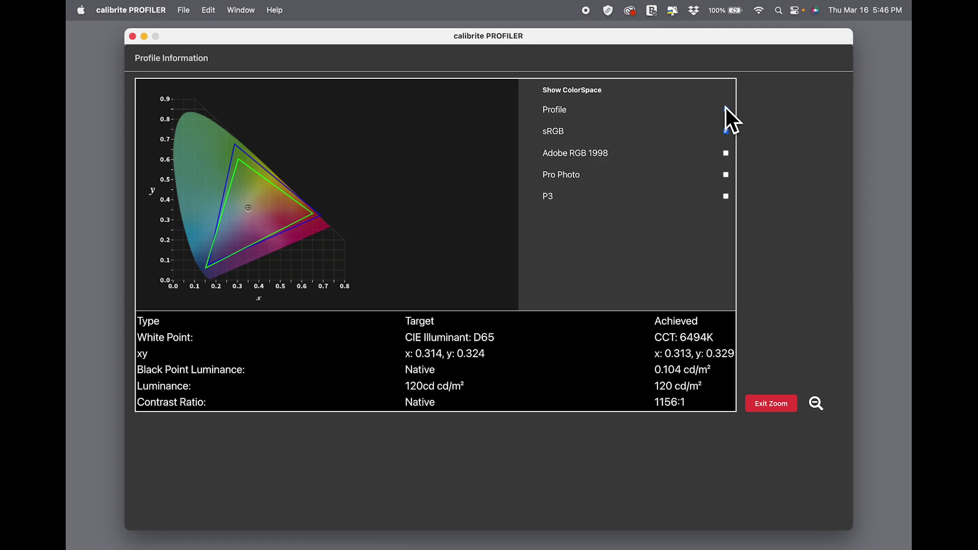
Compare the gamut against P3 and Adobe RGB 1998 overlays, then restore the sRGB triangle.
{"action": "left_click", "coordinate": [726, 131]}
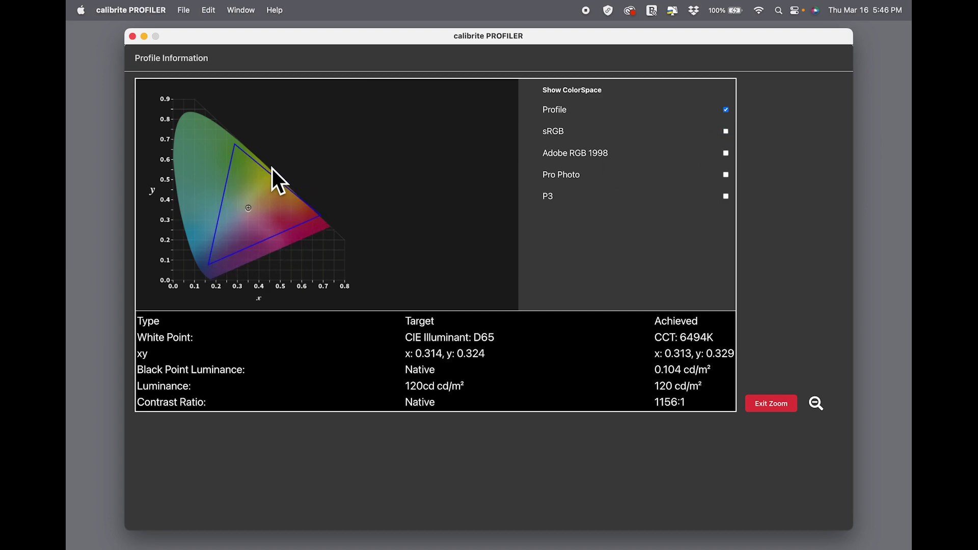
{"action": "left_click", "coordinate": [727, 196]}
{"action": "left_click", "coordinate": [726, 196]}
{"action": "left_click", "coordinate": [729, 152]}
{"action": "left_click", "coordinate": [727, 154]}
{"action": "left_click", "coordinate": [726, 131]}
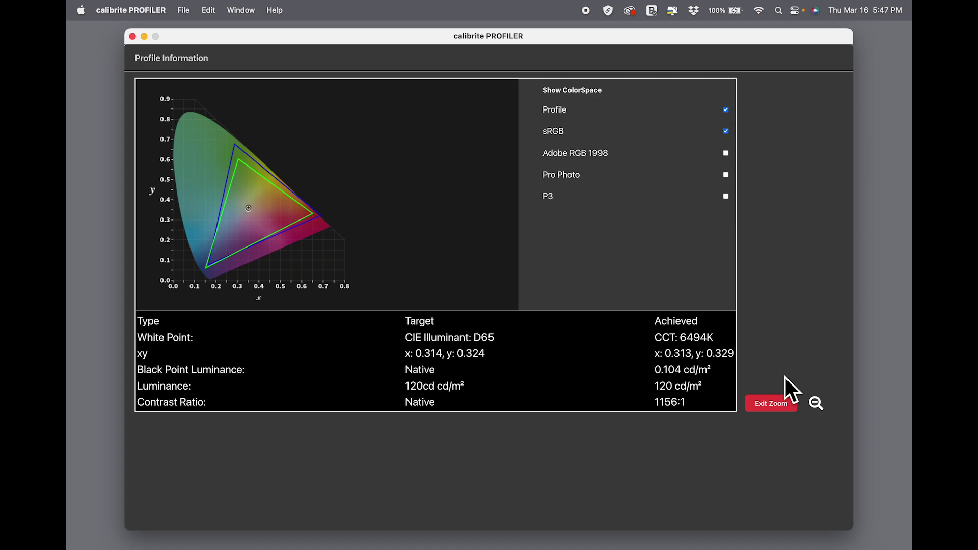
Leave the information zoom and enlarge the Profile Curves and Volume chart of LUT curves.
{"action": "left_click", "coordinate": [767, 405]}
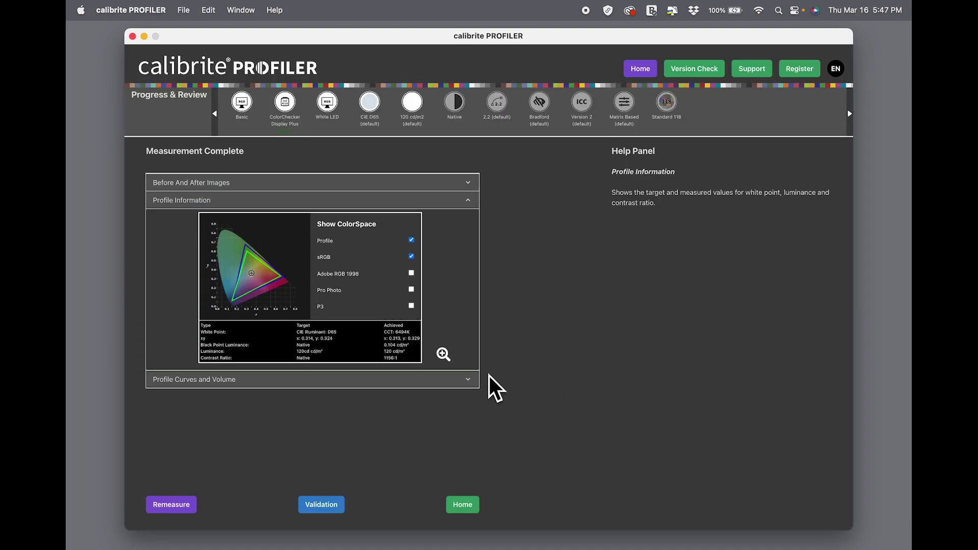
{"action": "left_click", "coordinate": [422, 381]}
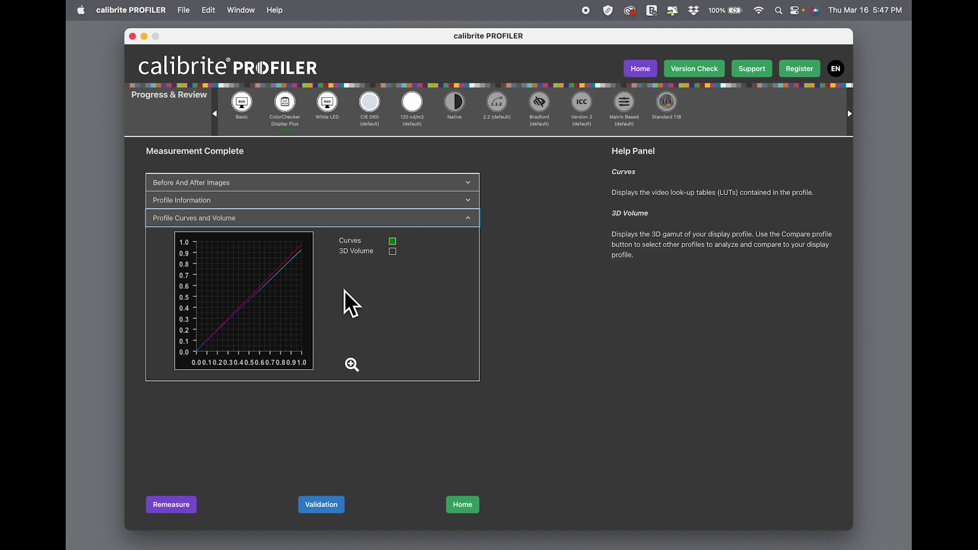
{"action": "left_click", "coordinate": [352, 363]}
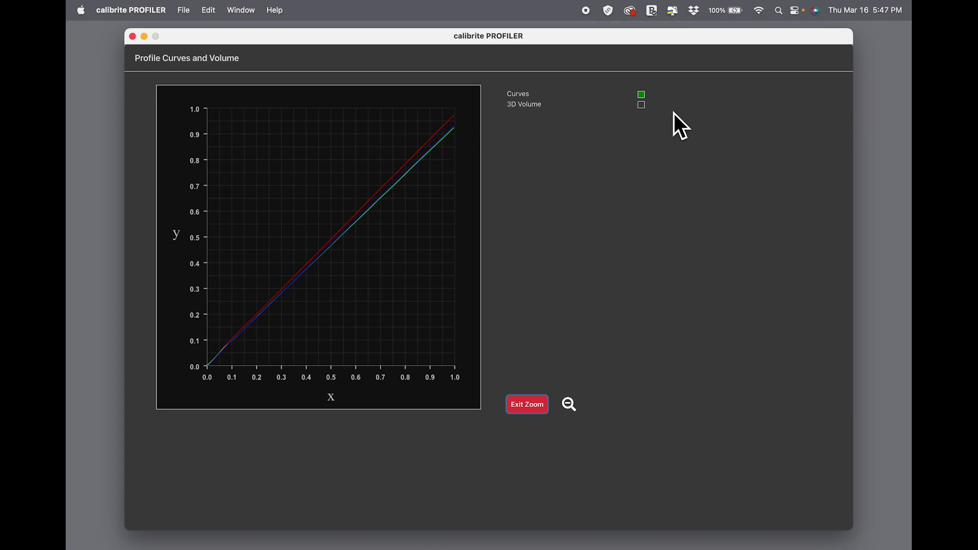
Show the sRGB Color Space Profile as a 3D gamut volume and orbit it.
{"action": "left_click", "coordinate": [642, 105]}
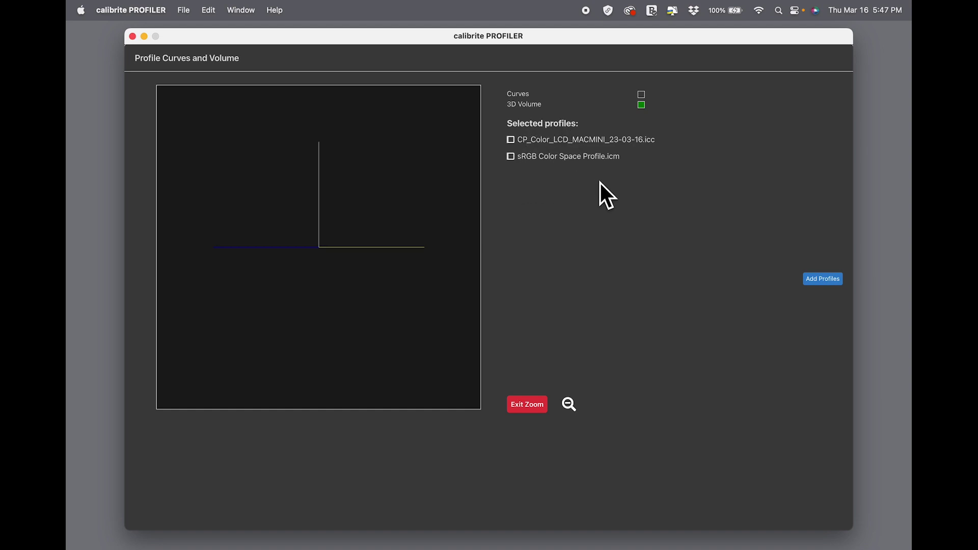
{"action": "left_click", "coordinate": [511, 156]}
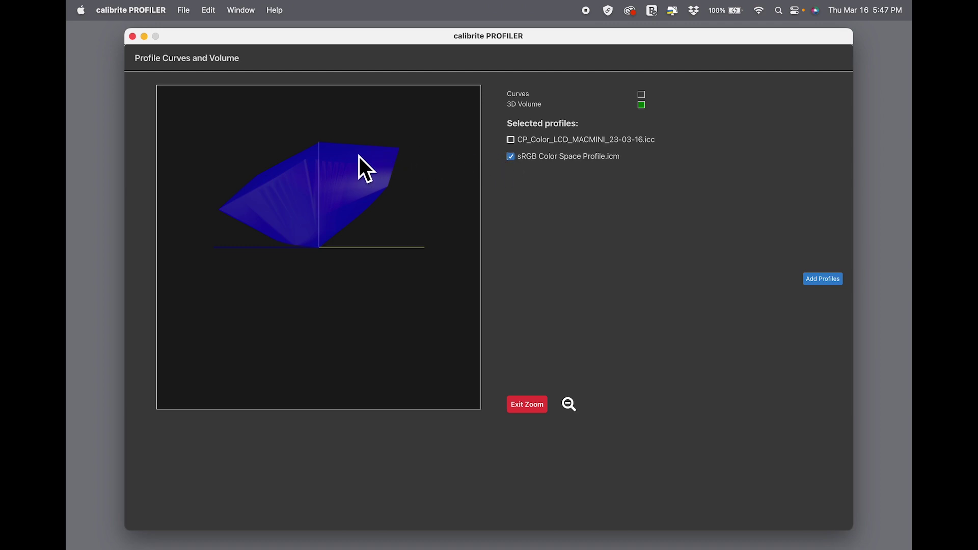
{"action": "left_click_drag", "start_coordinate": [360, 166], "coordinate": [399, 192]}
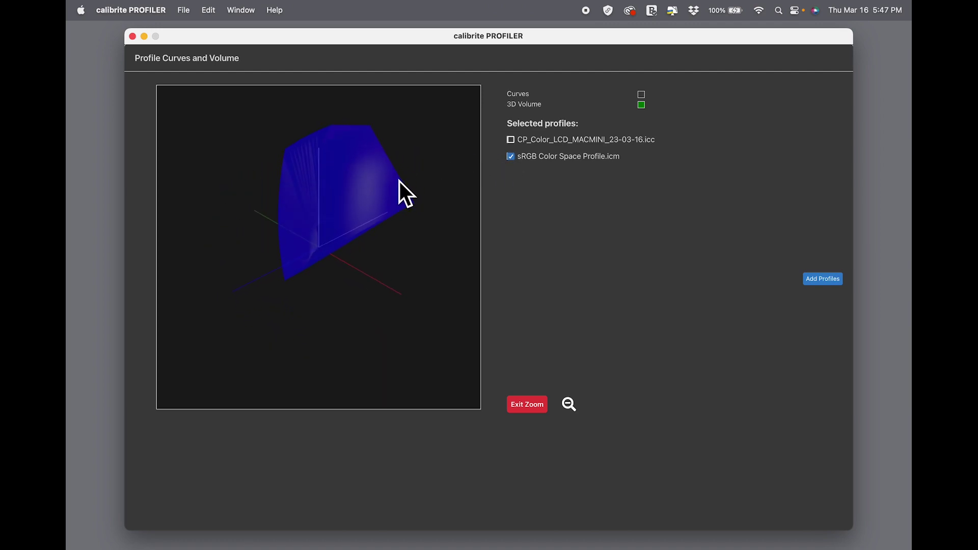
Overlay the new display profile's volume on sRGB to compare, then exit zoom and return Home.
{"action": "left_click", "coordinate": [512, 141]}
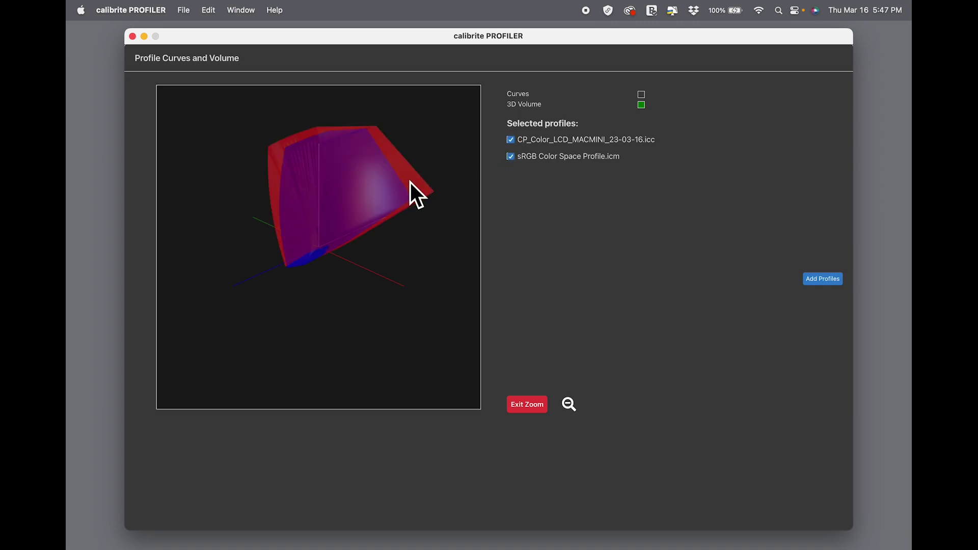
{"action": "mouse_move", "coordinate": [411, 182]}
{"action": "left_mouse_down"}
{"action": "mouse_move", "coordinate": [395, 165]}
{"action": "mouse_move", "coordinate": [328, 142]}
{"action": "mouse_move", "coordinate": [297, 157]}
{"action": "mouse_move", "coordinate": [289, 202]}
{"action": "mouse_move", "coordinate": [317, 221]}
{"action": "mouse_move", "coordinate": [416, 192]}
{"action": "left_mouse_up"}
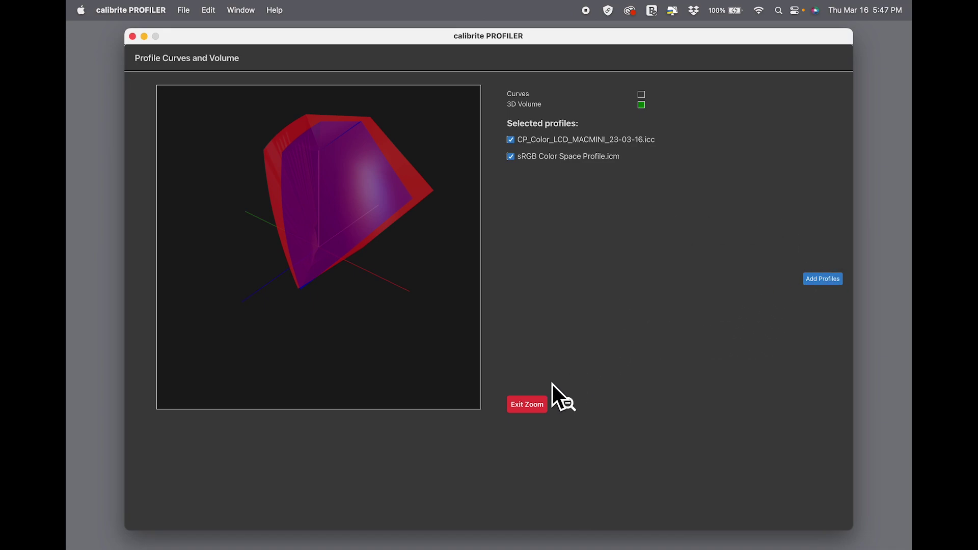
{"action": "left_click", "coordinate": [533, 404]}
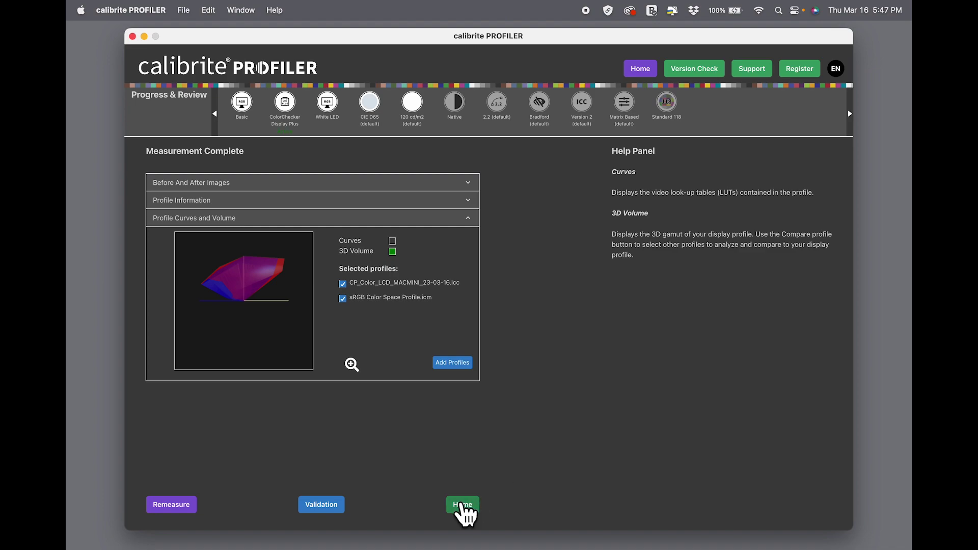
{"action": "left_click", "coordinate": [463, 505]}
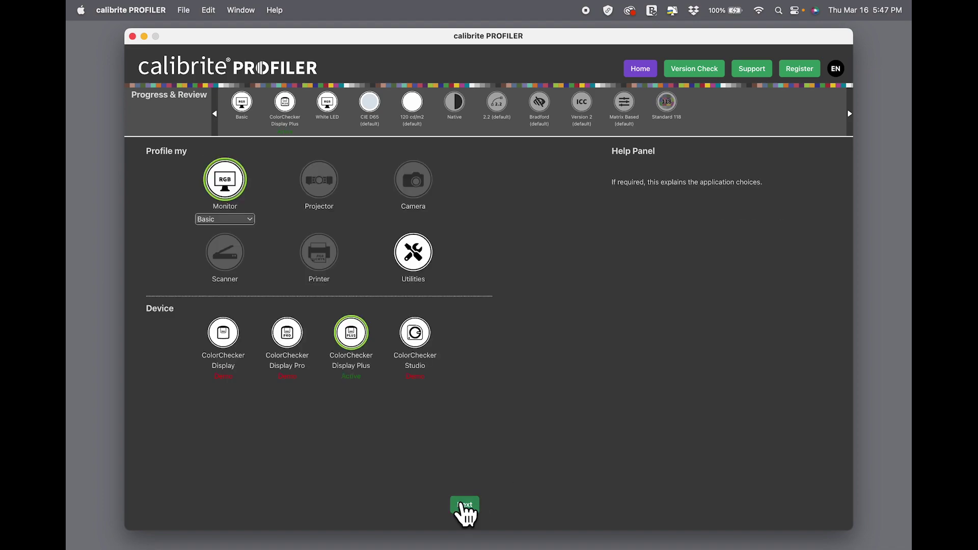